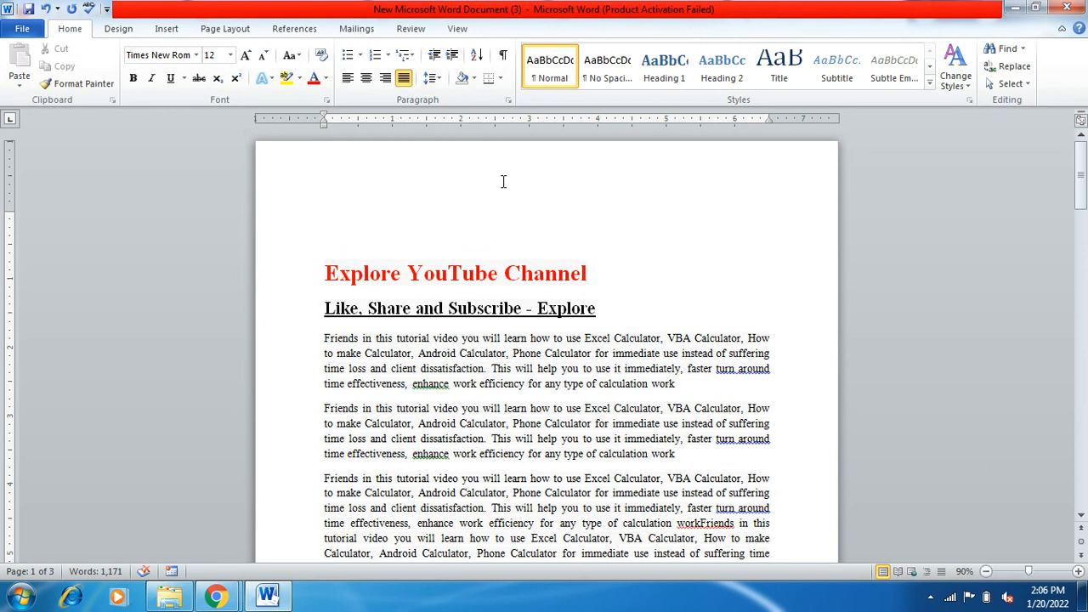
Insert the picture "Letter Head1211_page-0001" from Local Disk (C:) into the page header
double_click(431, 163)
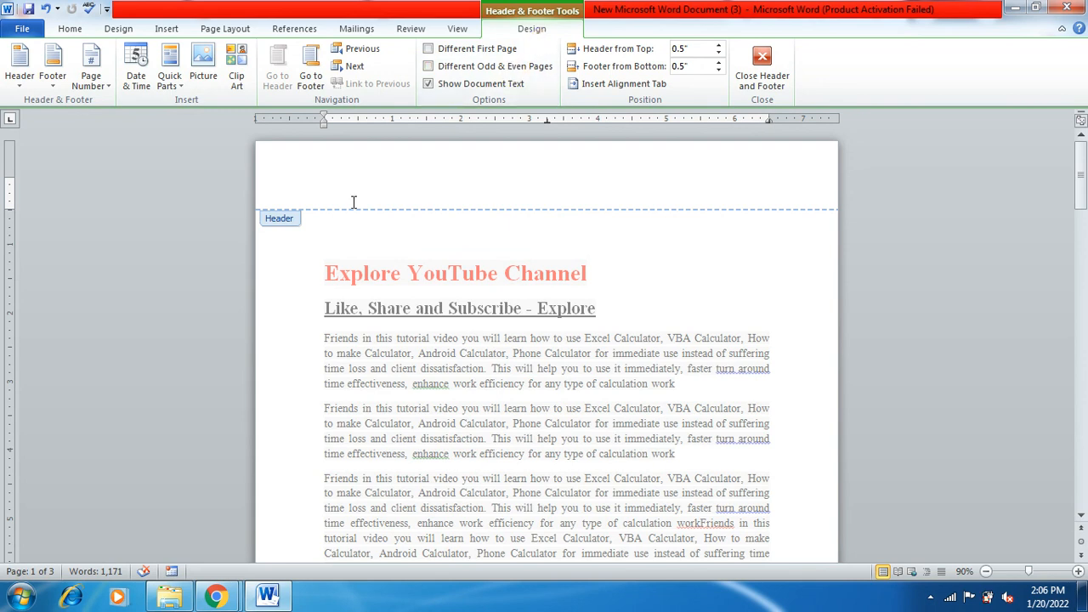
left_click(203, 68)
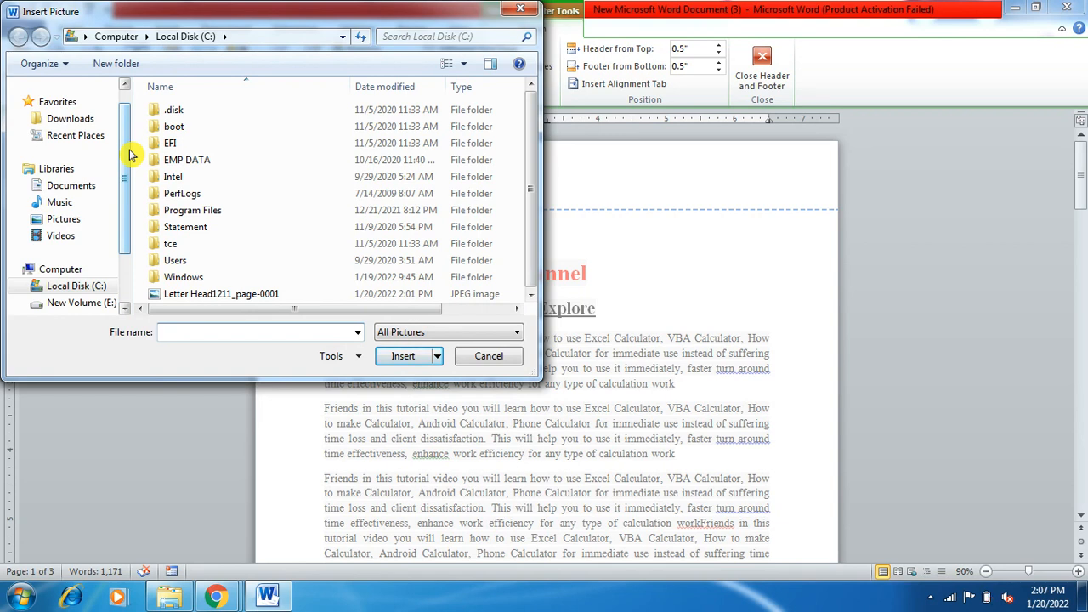
left_click(295, 298)
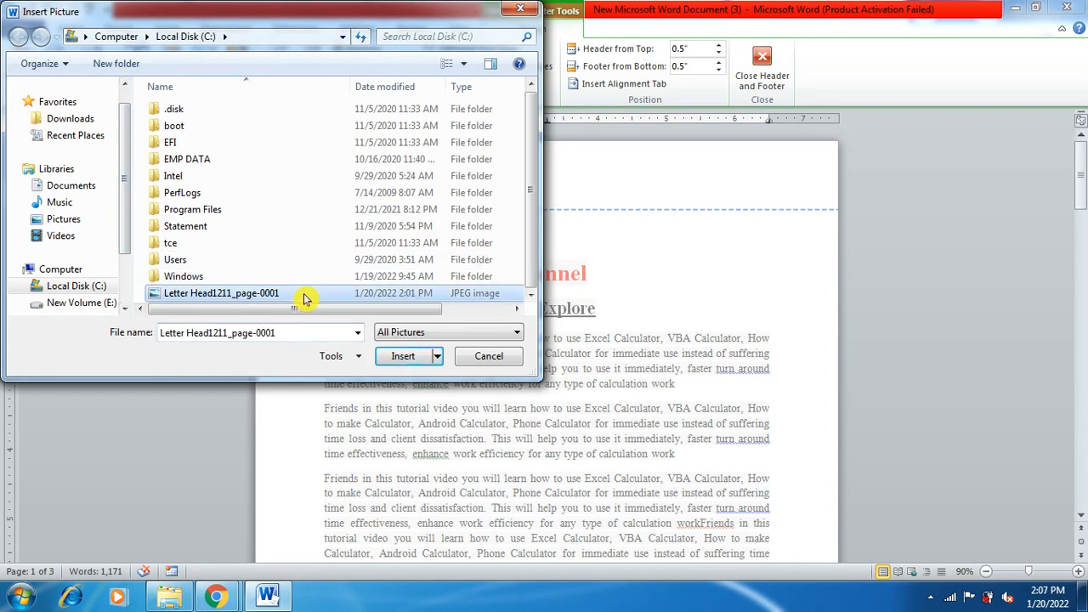
left_click(403, 355)
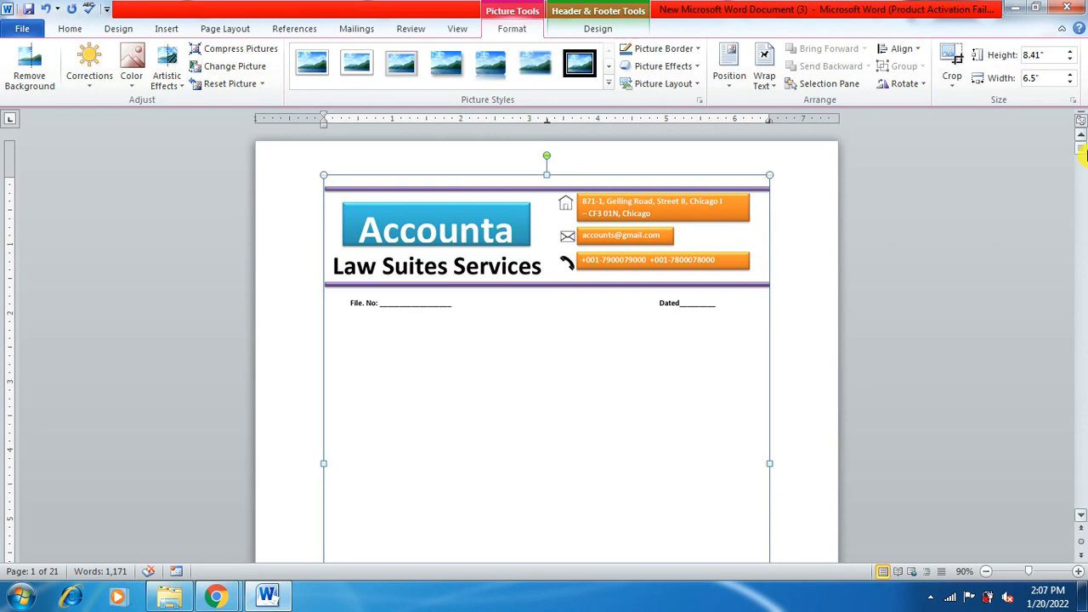
mouse_move(1082, 146)
left_mouse_down()
mouse_move(1083, 166)
mouse_move(1082, 152)
left_mouse_up()
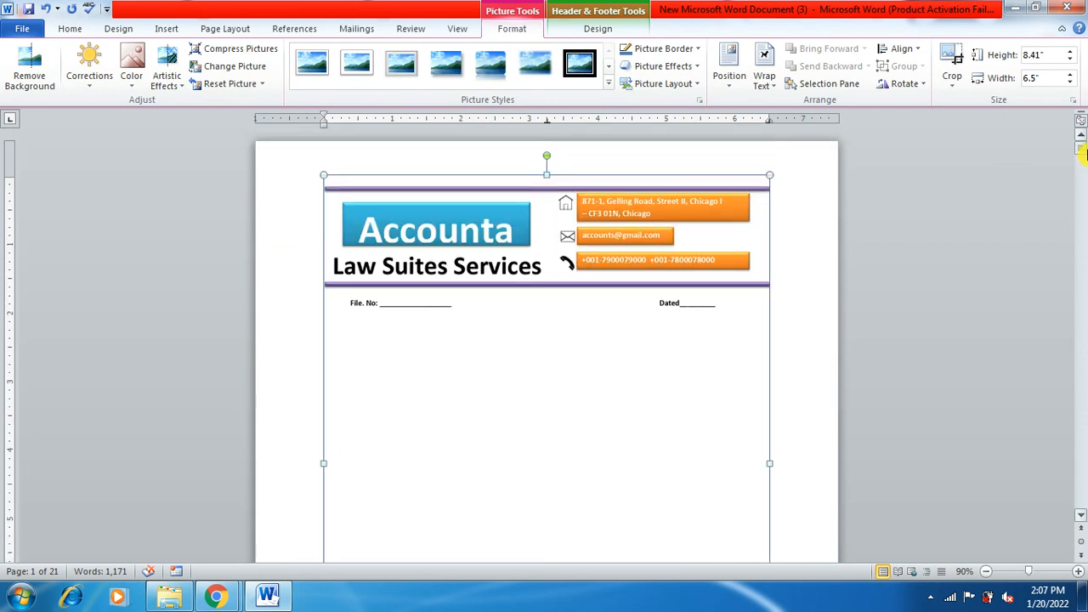
Scale the letterhead picture to 100% in height and width, and set its text wrapping to Behind text
right_click(497, 391)
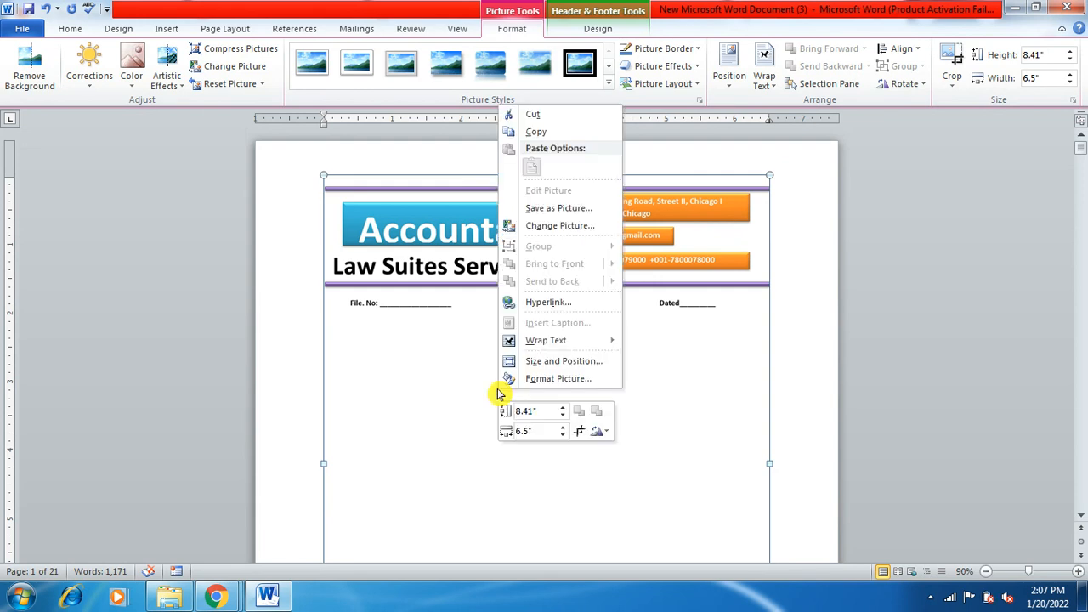
left_click(554, 361)
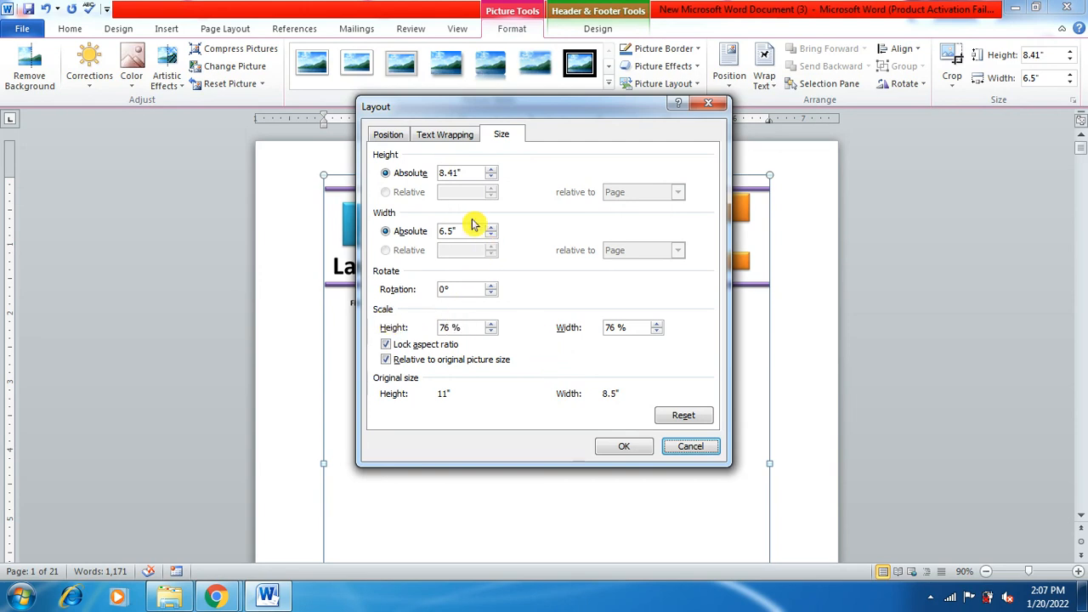
left_click(449, 328)
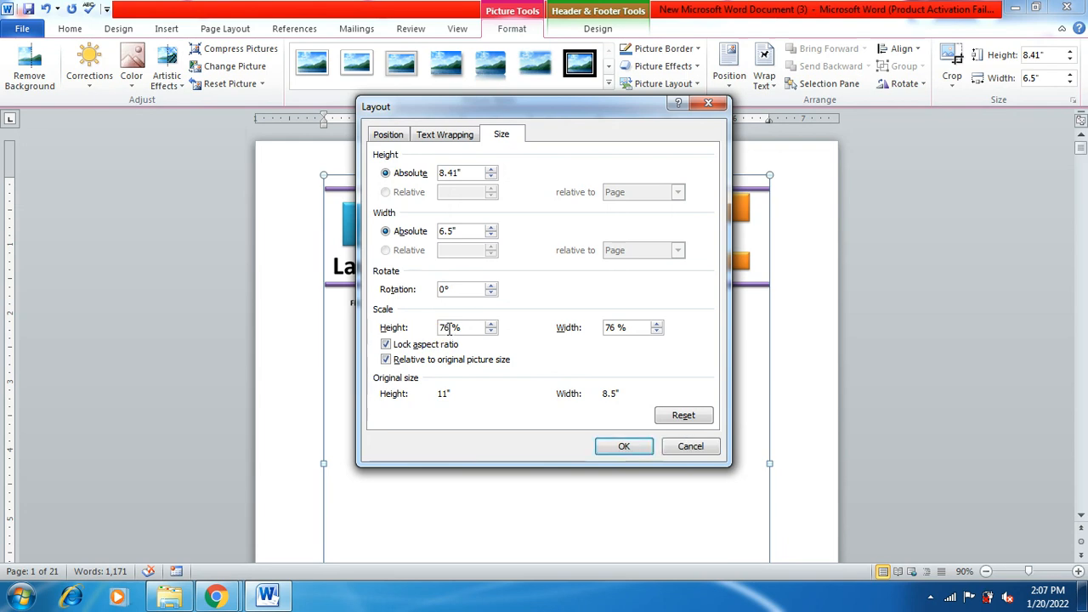
key("BackSpace")
key("BackSpace")
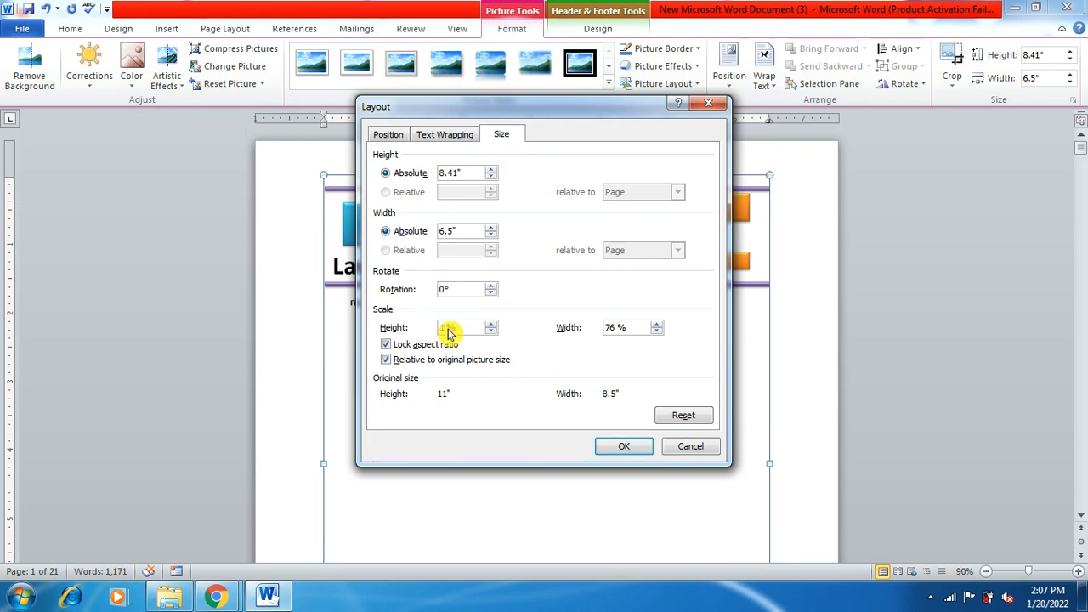
type("100")
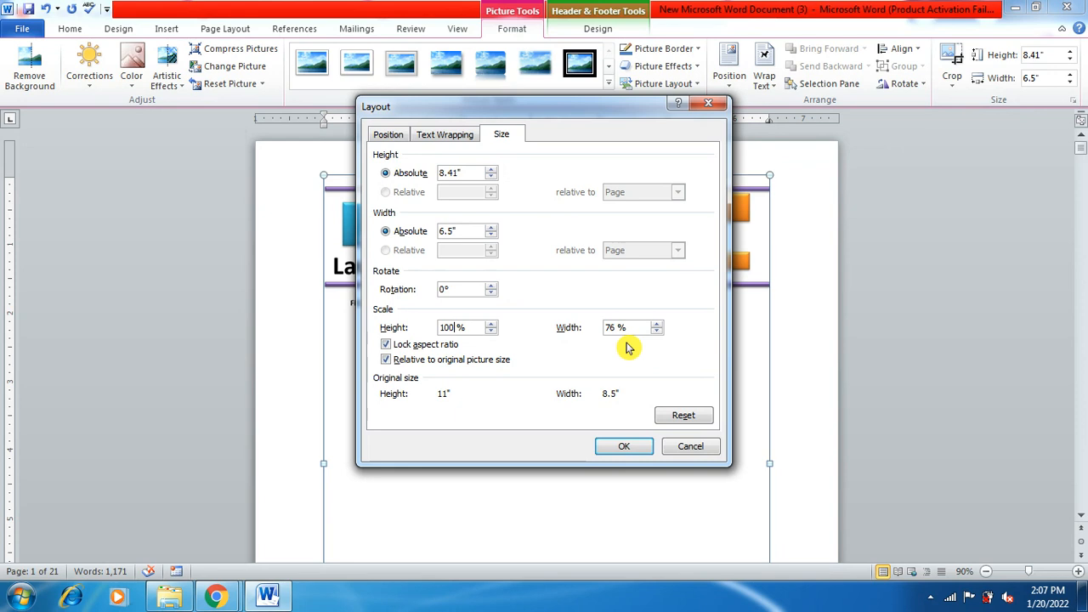
left_click(621, 329)
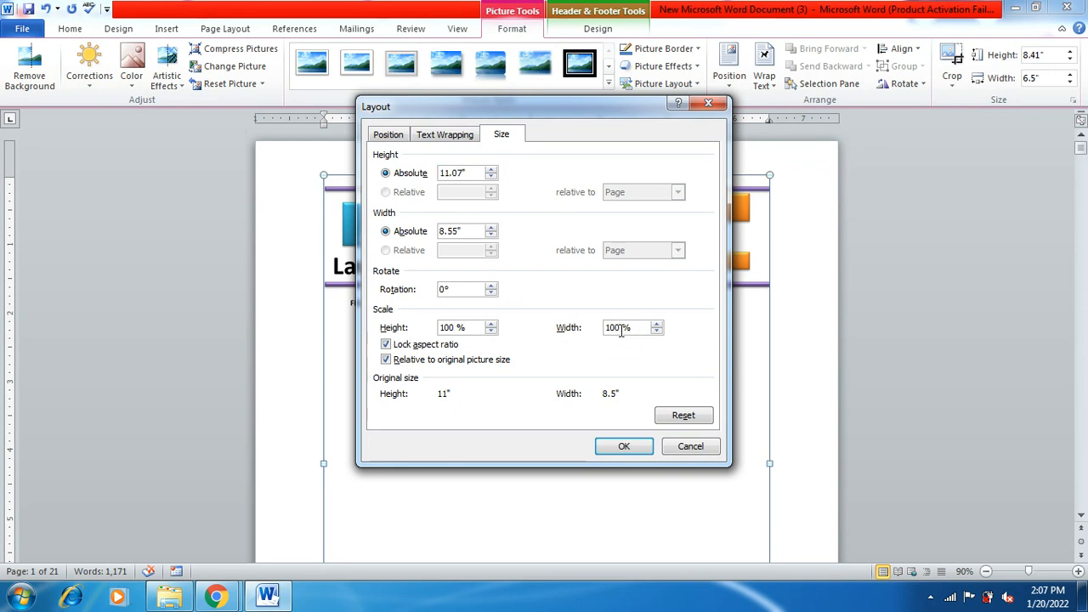
left_click(436, 137)
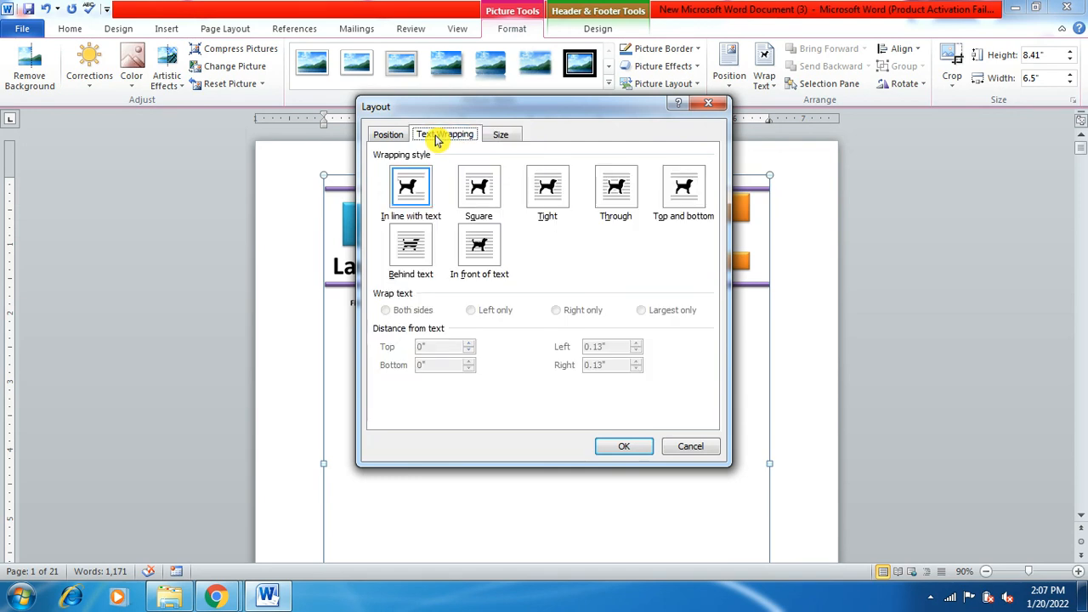
left_click(411, 258)
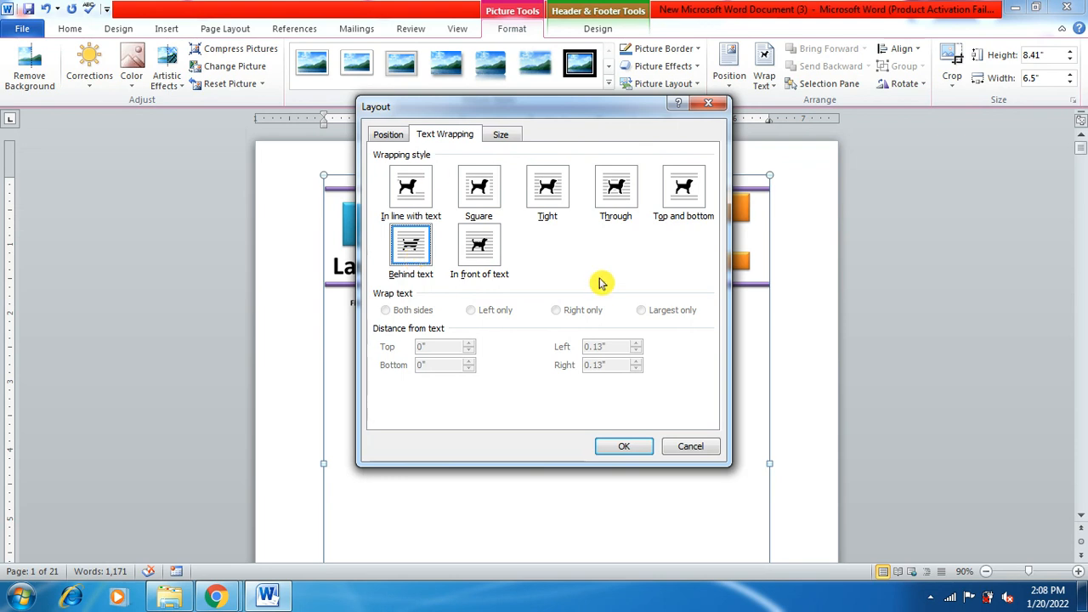
Set the letterhead picture's horizontal alignment to Centered relative to Page
left_click(395, 133)
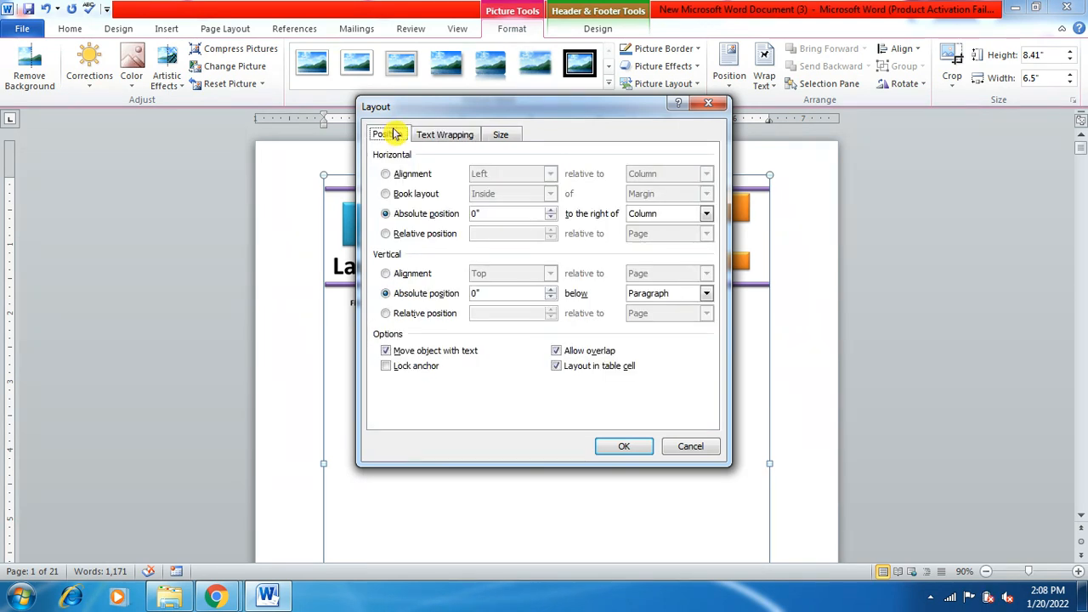
left_click(386, 174)
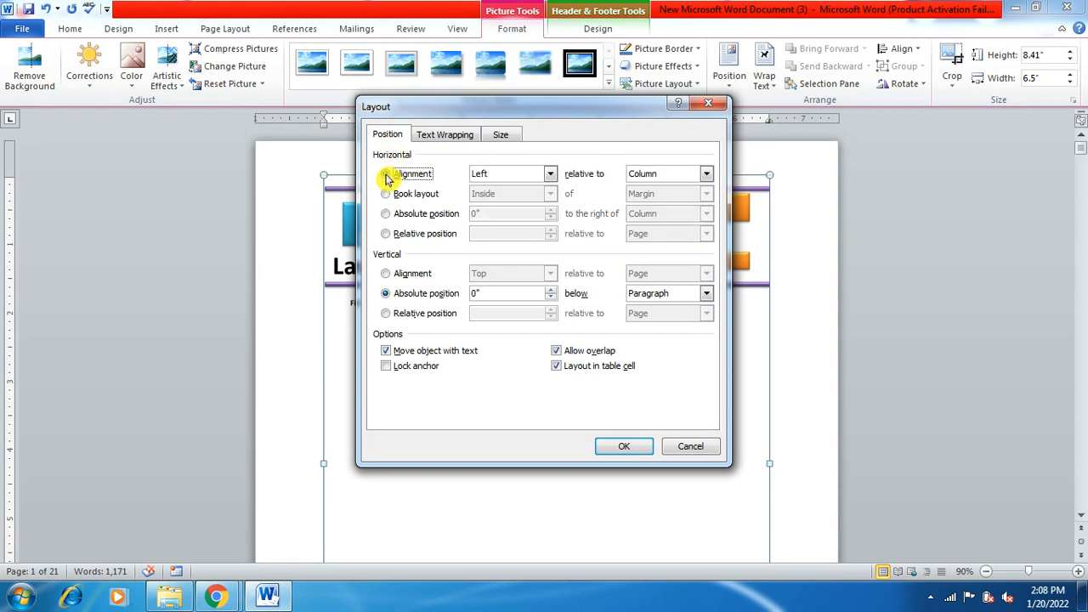
left_click(551, 174)
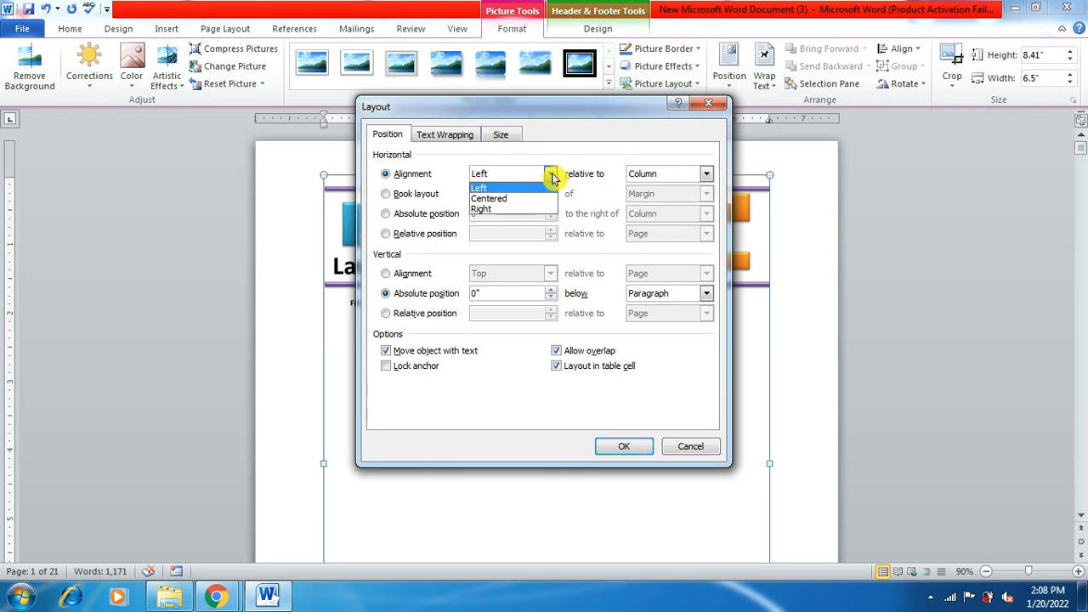
left_click(534, 199)
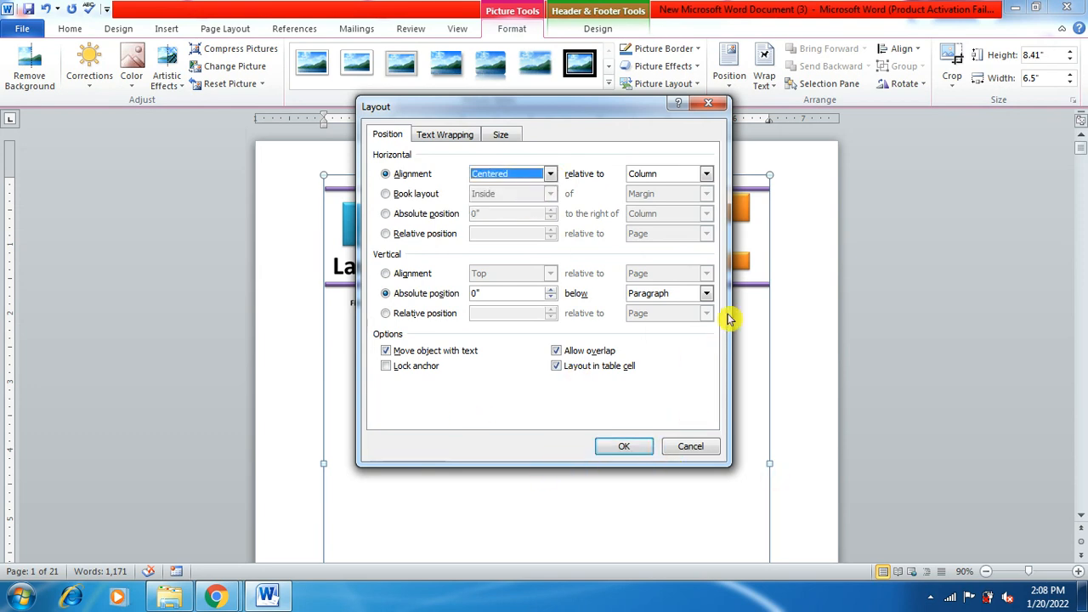
left_click(708, 176)
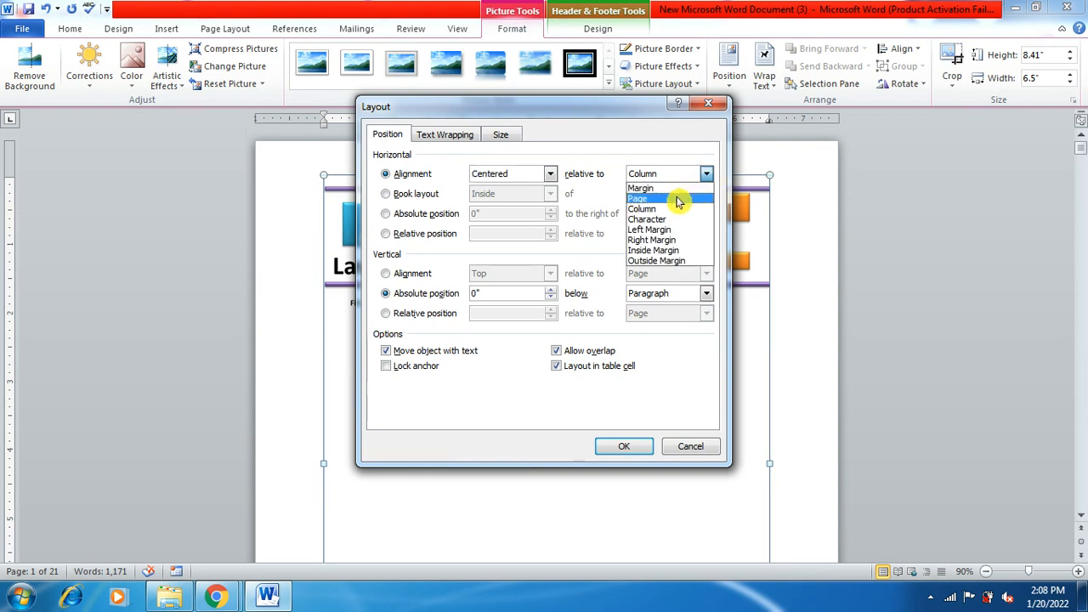
left_click(677, 199)
left_click(705, 174)
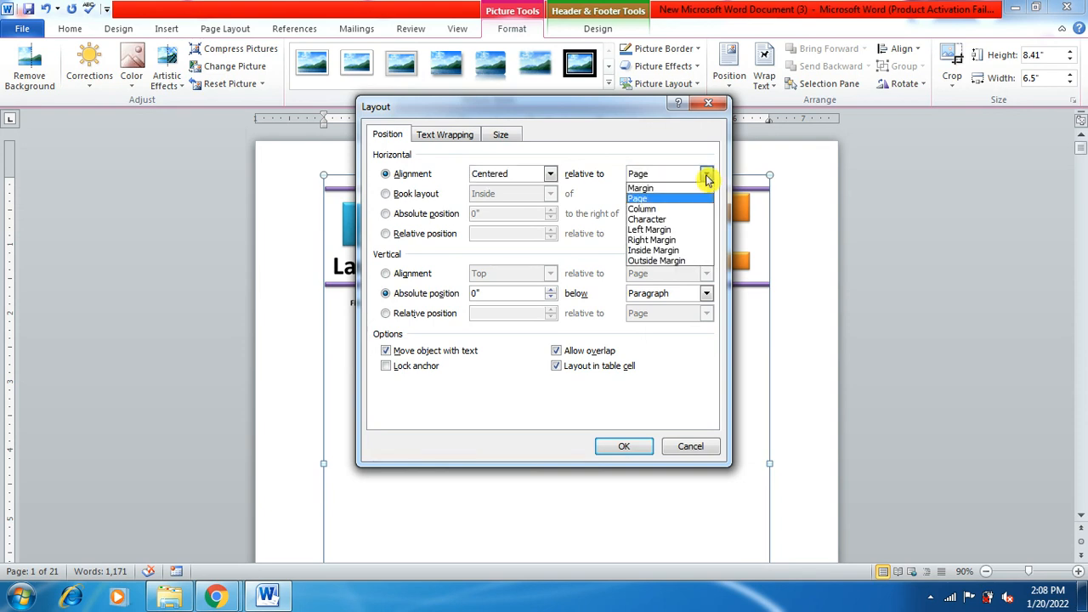
left_click(665, 200)
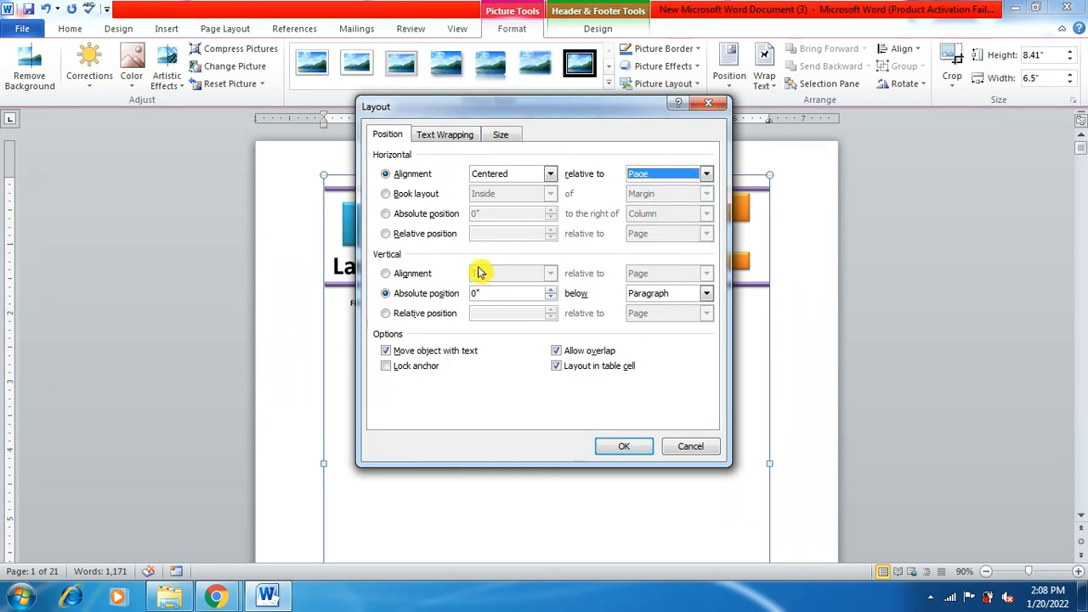
Align the letterhead picture vertically to Top relative to Page, apply the layout and close header editing
left_click(387, 274)
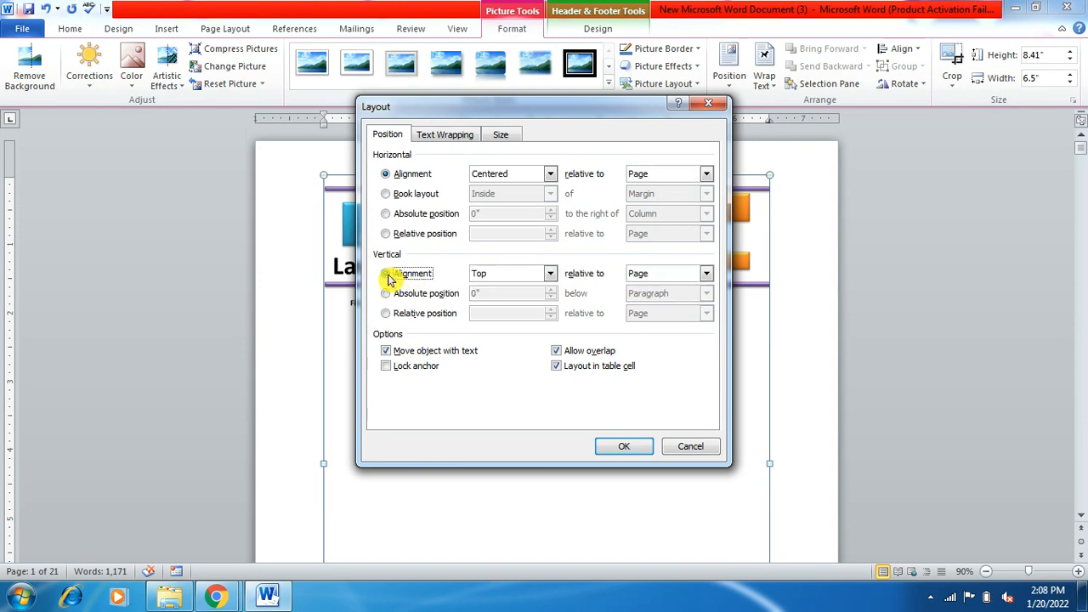
left_click(550, 274)
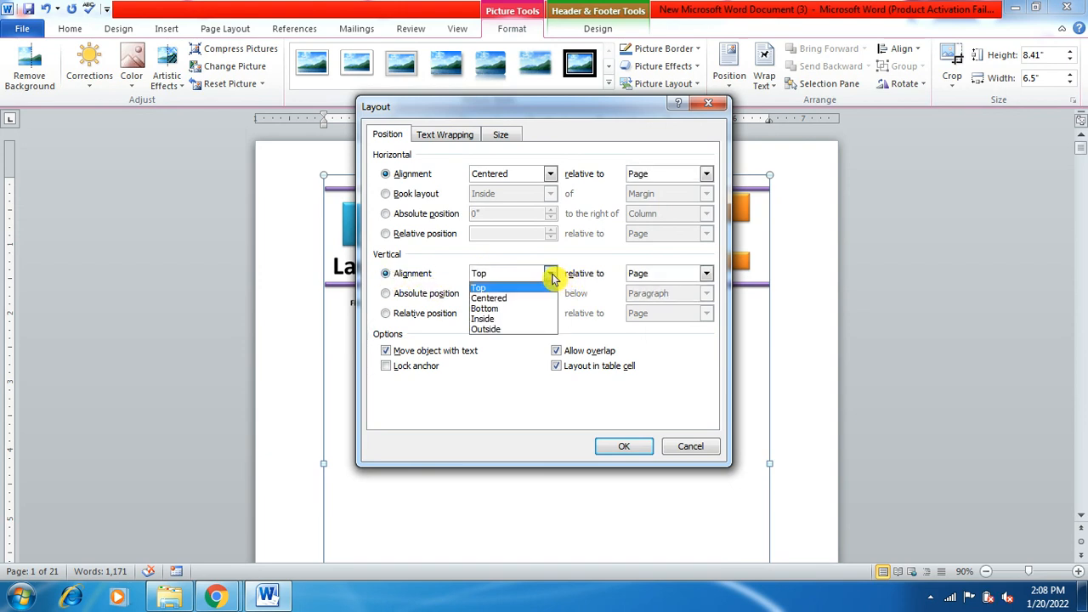
left_click(553, 277)
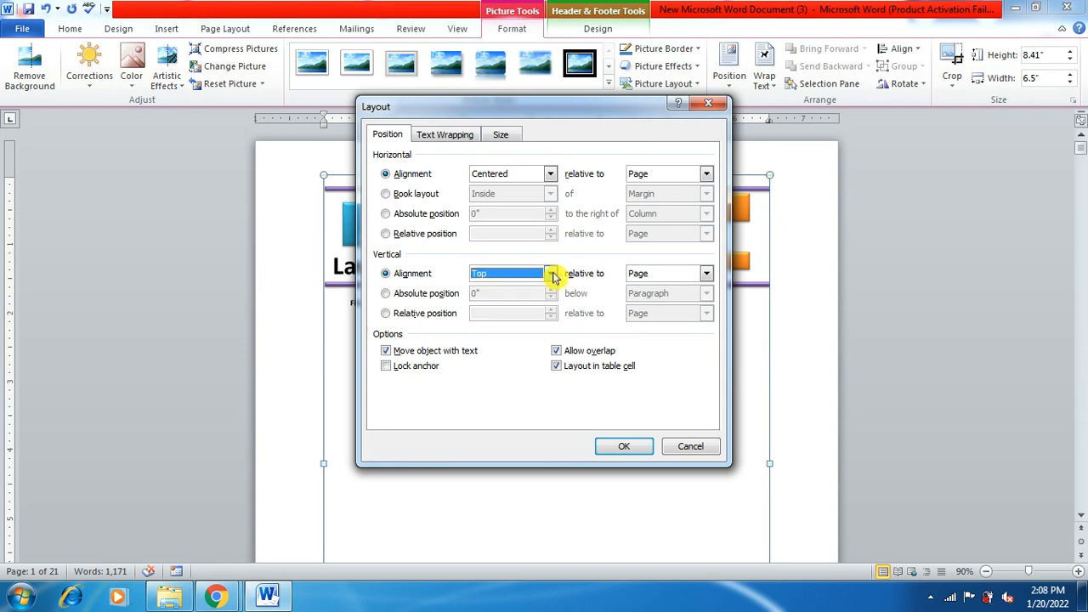
left_click(620, 447)
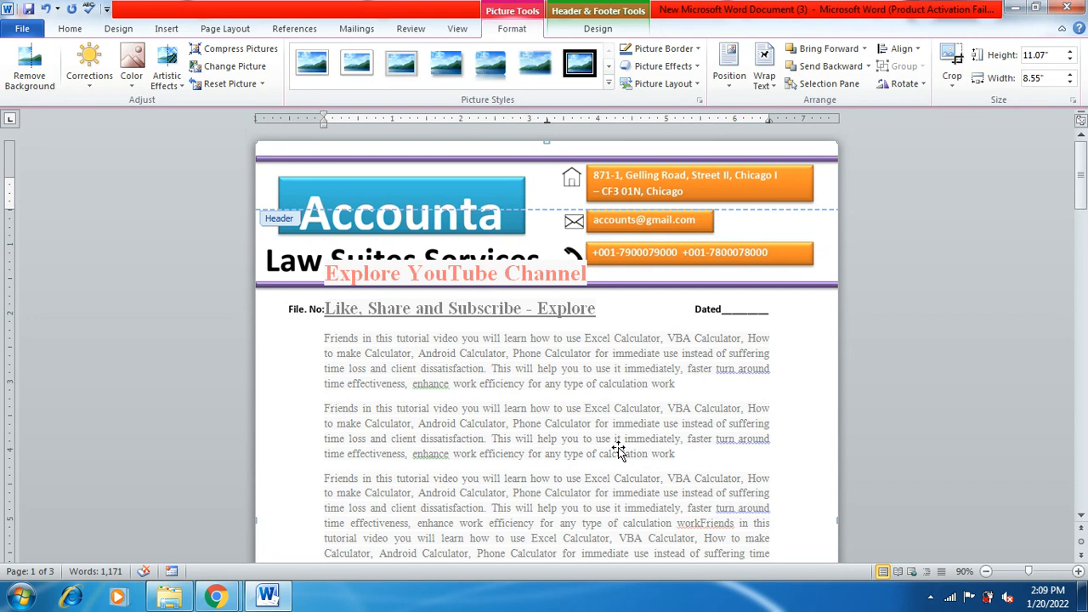
left_click(599, 29)
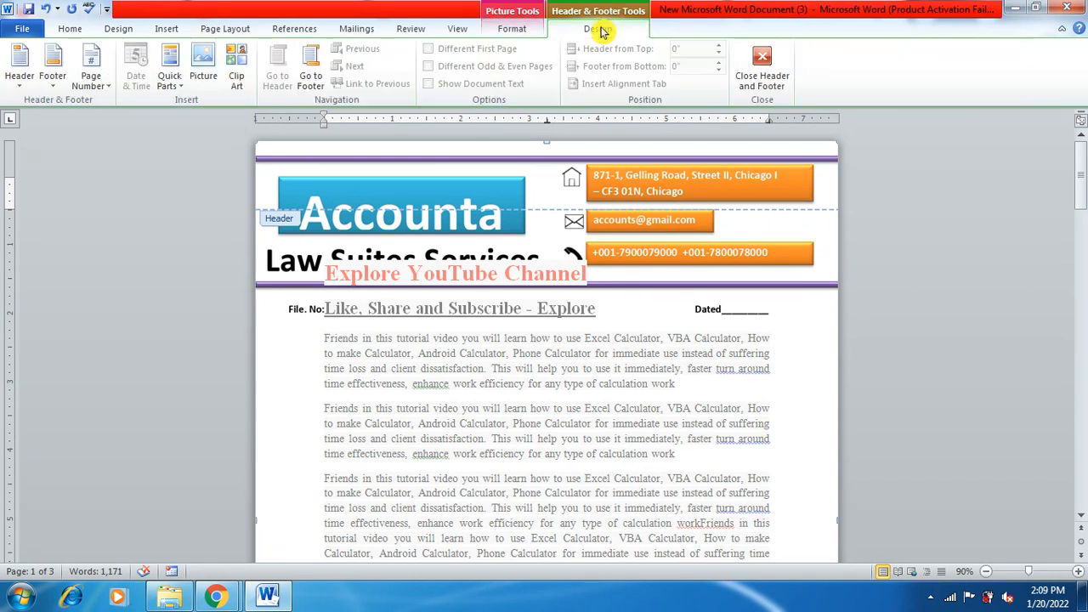
left_click(761, 66)
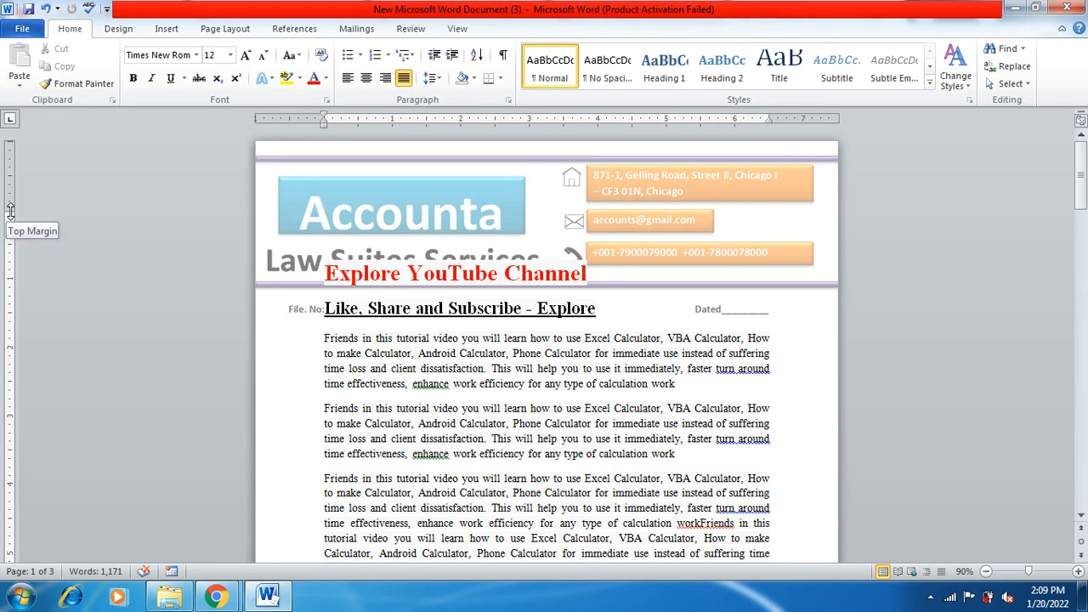
Move the top margin down to about 2.7 inches, below the letterhead, and delete the blank space above the first heading
left_click_drag(10, 210, 14, 327)
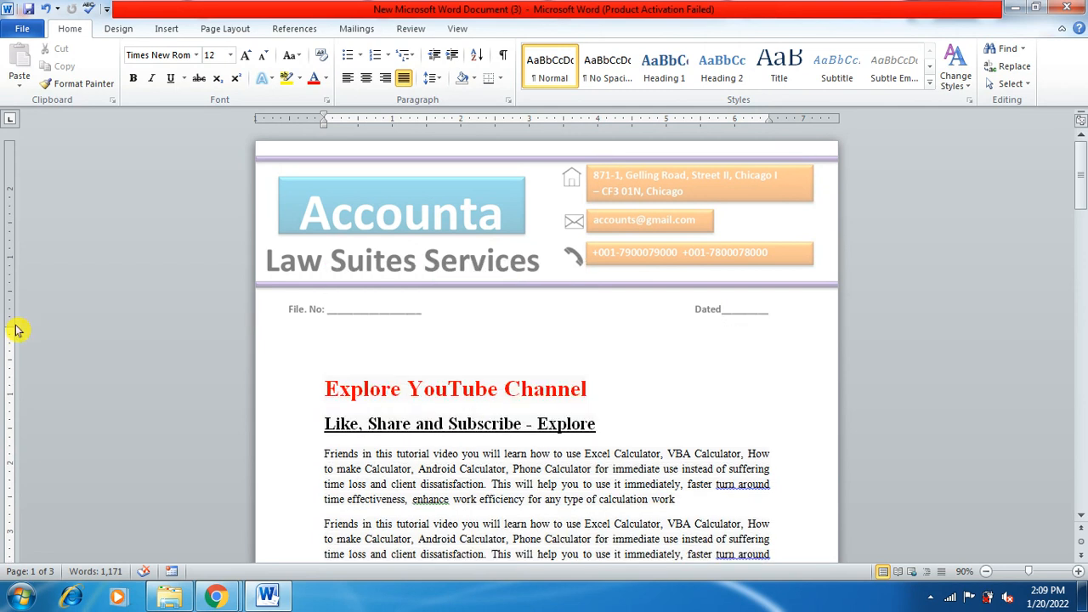
key("Delete")
key("Delete")
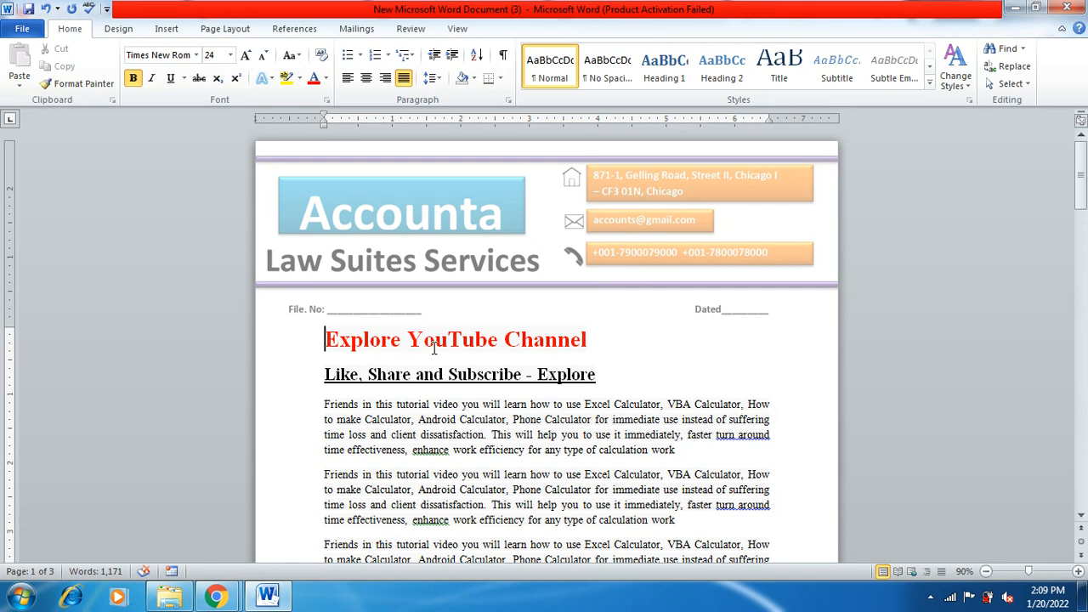
Check the bottom margin on page 1 against the letterhead's footer line
left_click_drag(1081, 175, 1084, 231)
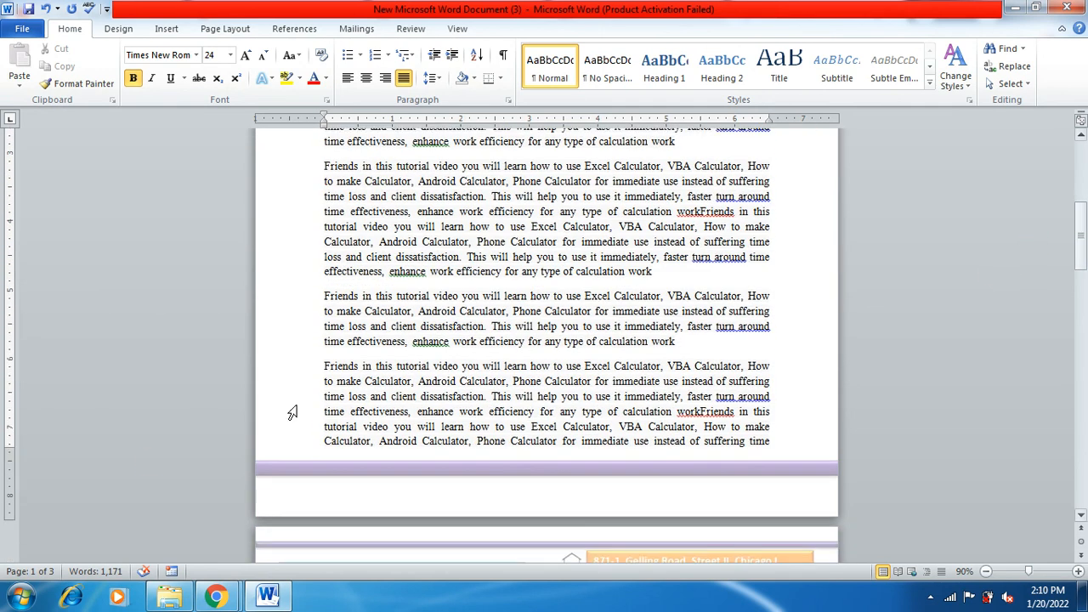
left_click_drag(11, 447, 11, 449)
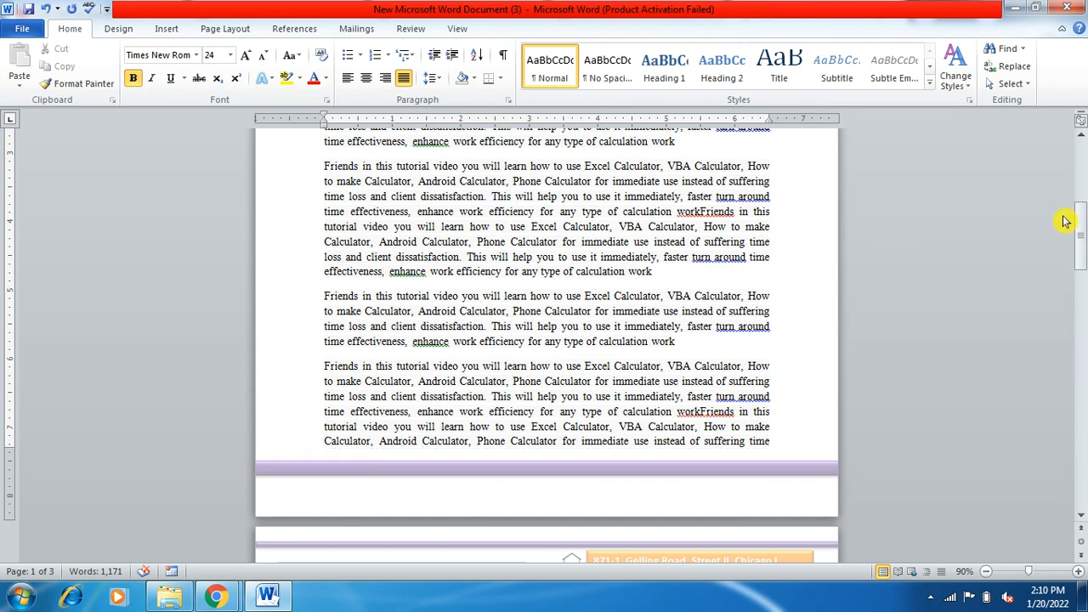
Copy the document's last paragraph, insert a page break after it and paste the paragraph on the new page 4
left_click_drag(1080, 214, 1084, 445)
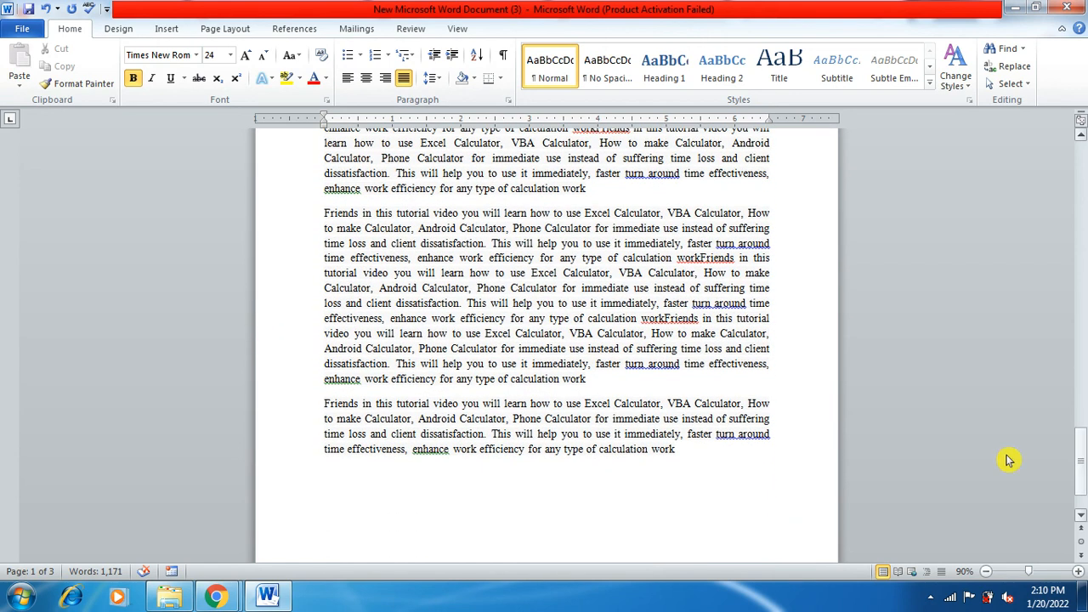
left_click_drag(690, 459, 343, 398)
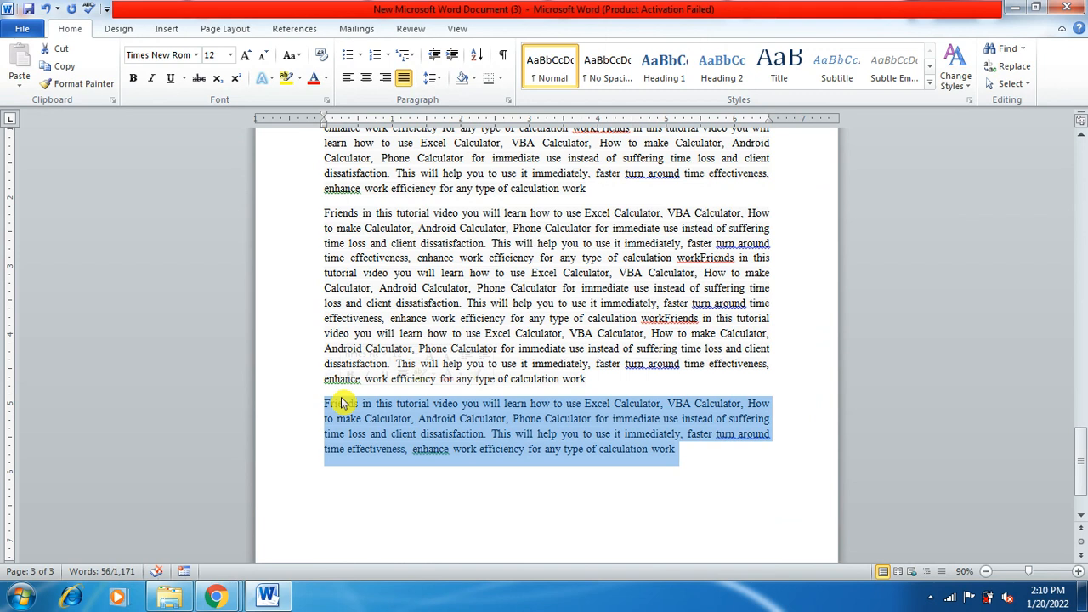
left_click(548, 504)
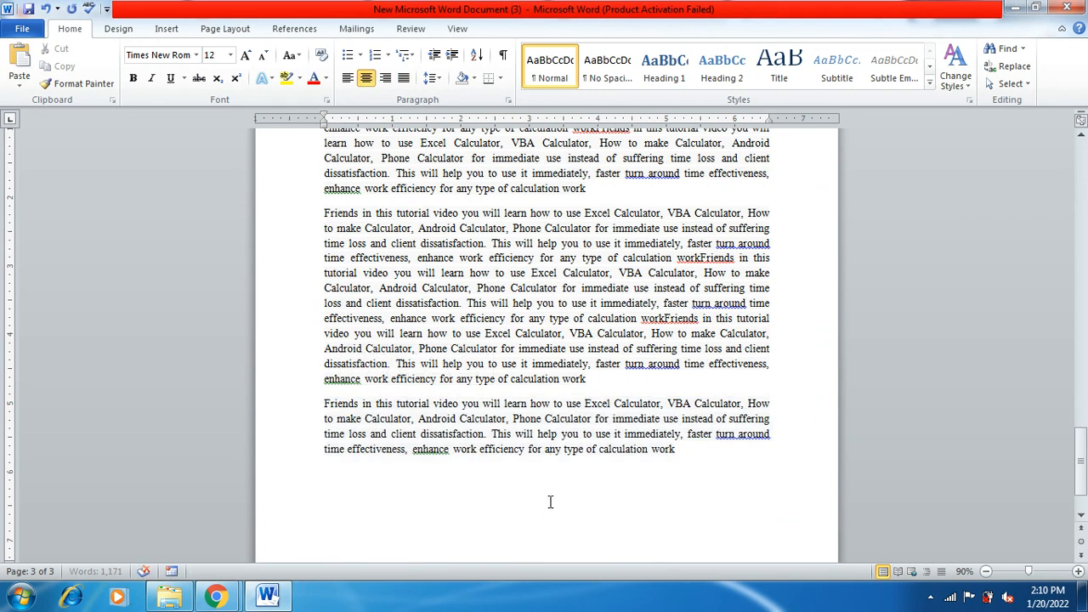
scroll(550, 506, "up", 10)
key("ctrl+Return")
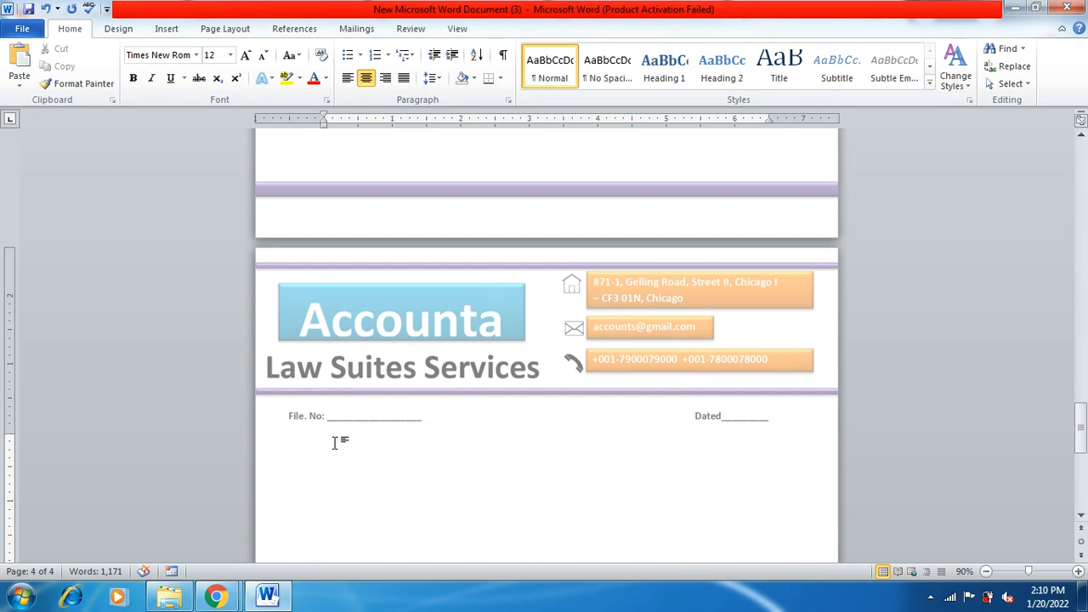
type("Friends in this tutorial video you will learn how to use Excel Calculator, VBA Calculator, How to make Calculator, Android Calculator, Phone Calculator for immediate use instead of suffering time loss and client dissatisfaction. This will help you to use it immediately, faster turn around time effectiveness, enhance work efficiency for any type of calculation work")
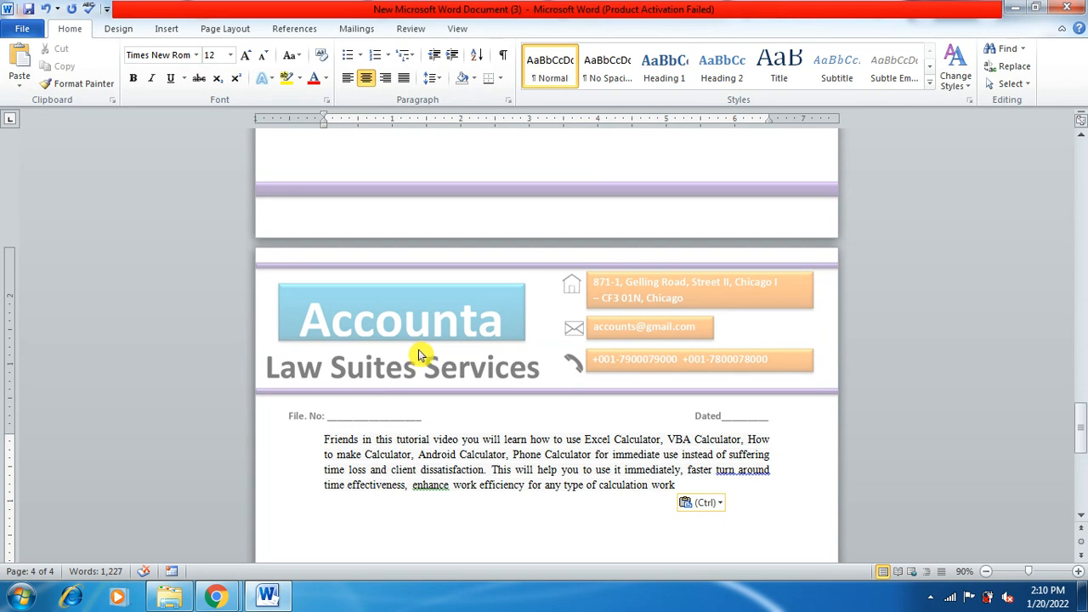
left_click_drag(1082, 440, 1082, 194)
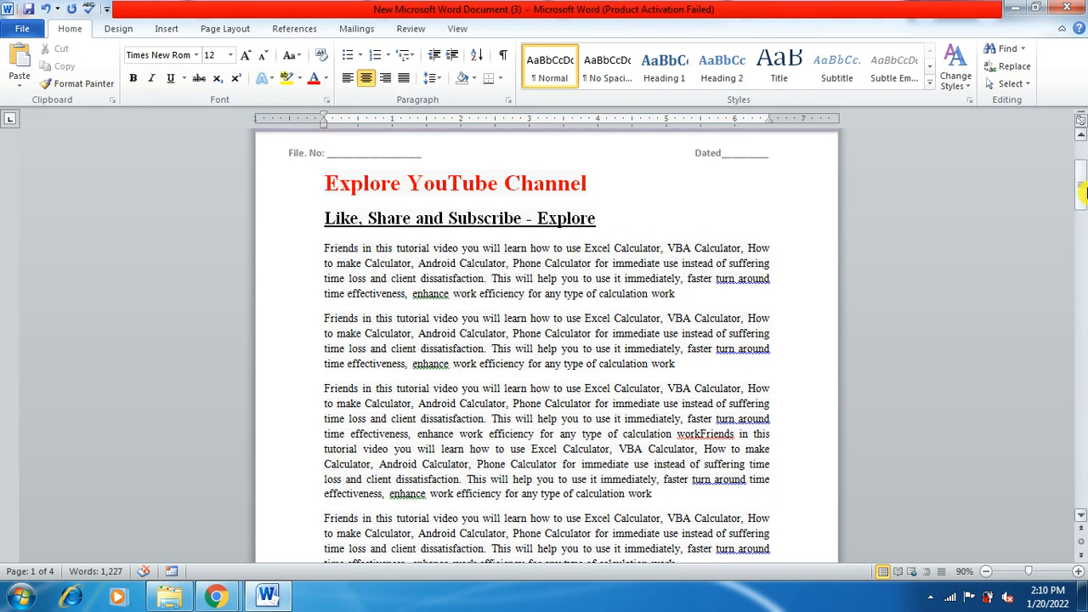